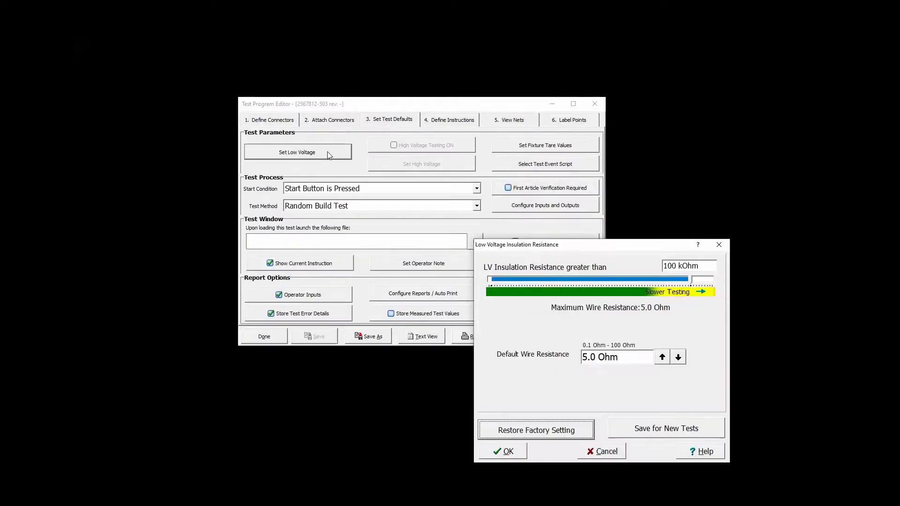
Step the Default Wire Resistance down from 5.0 Ohm to 4.0 Ohm.
click(661, 357)
click(677, 357)
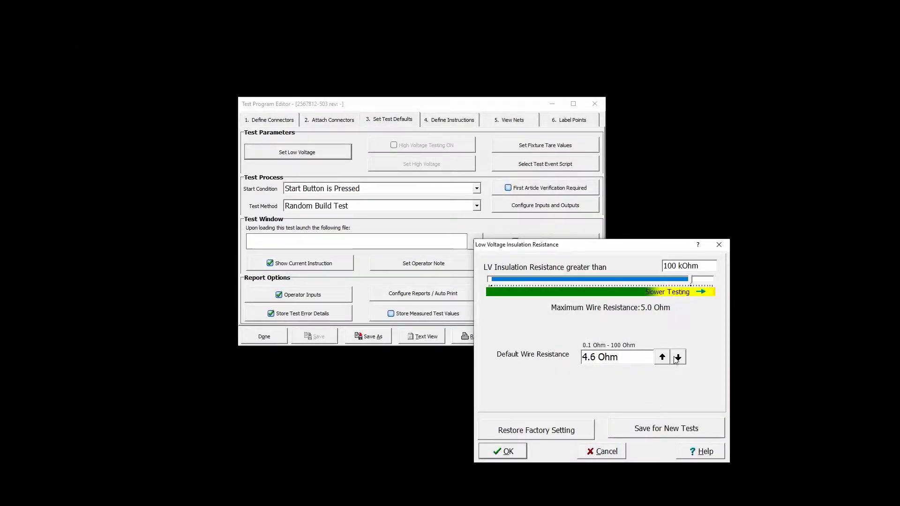
click(677, 358)
click(677, 358)
click(677, 358)
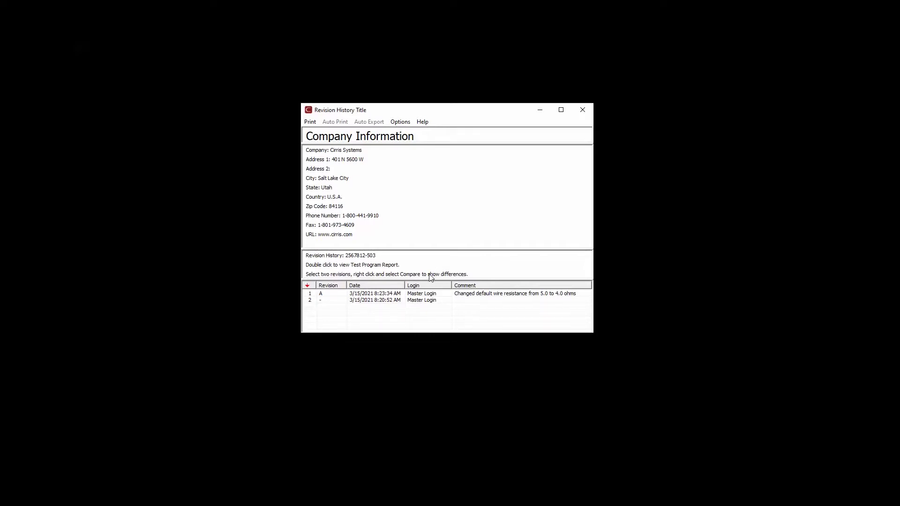
click(333, 295)
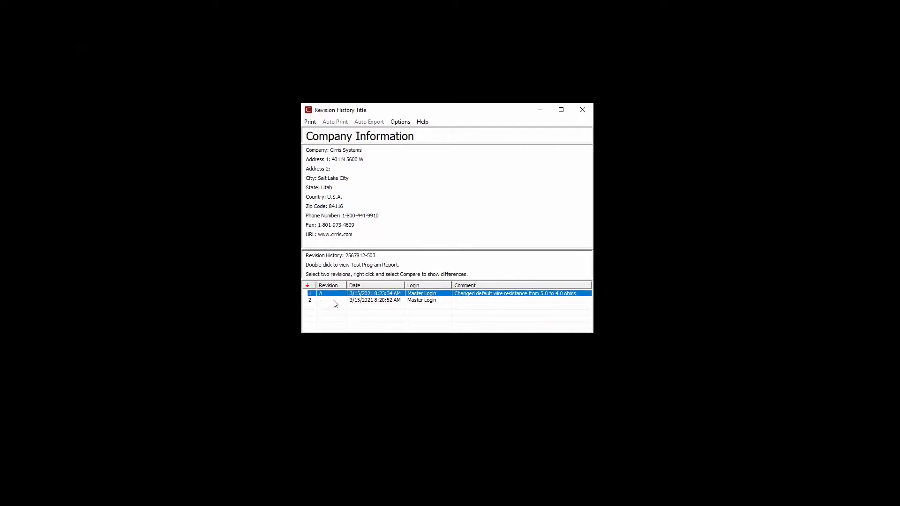
ctrl+click(333, 301)
right_click(334, 304)
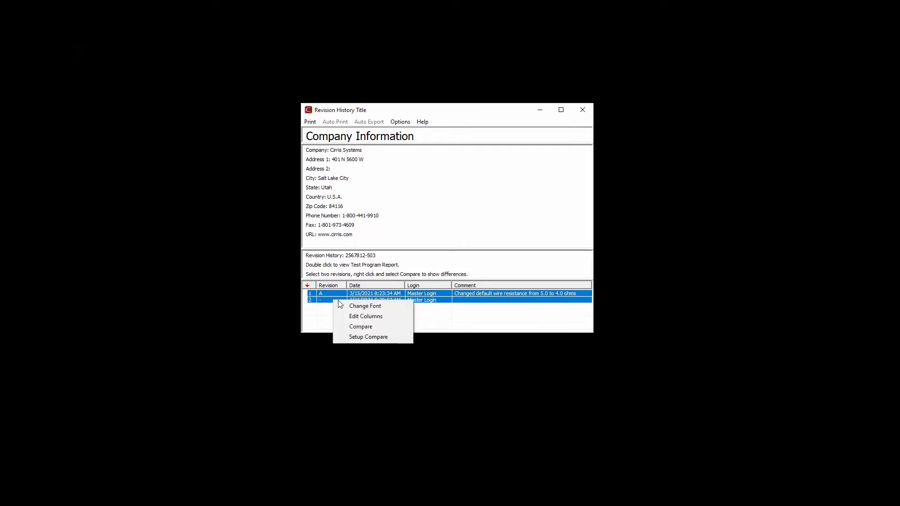
click(408, 326)
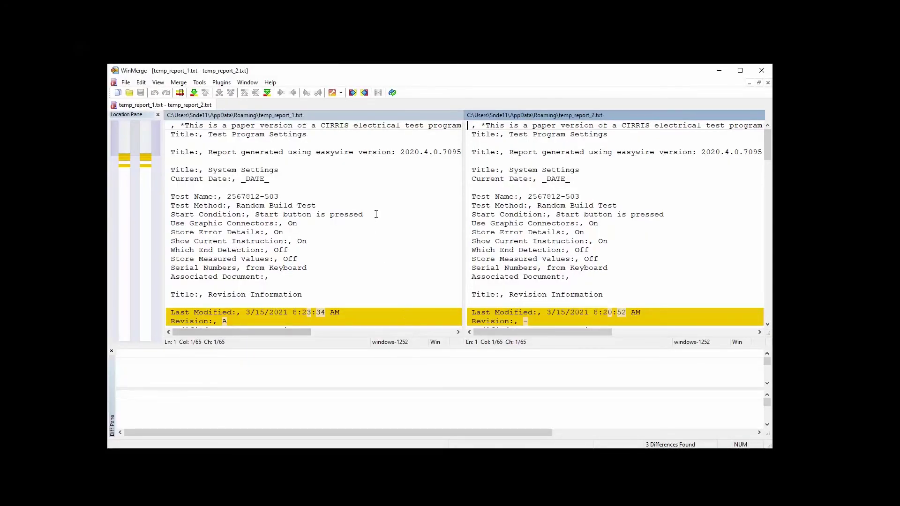
scroll(377, 214, down, 1)
scroll(376, 212, down, 1)
scroll(376, 211, down, 1)
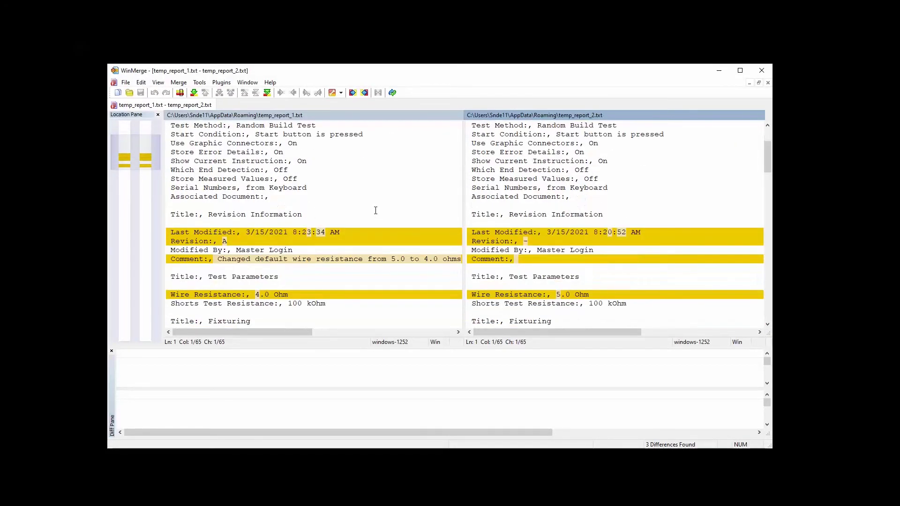
scroll(375, 210, down, 1)
scroll(374, 211, down, 1)
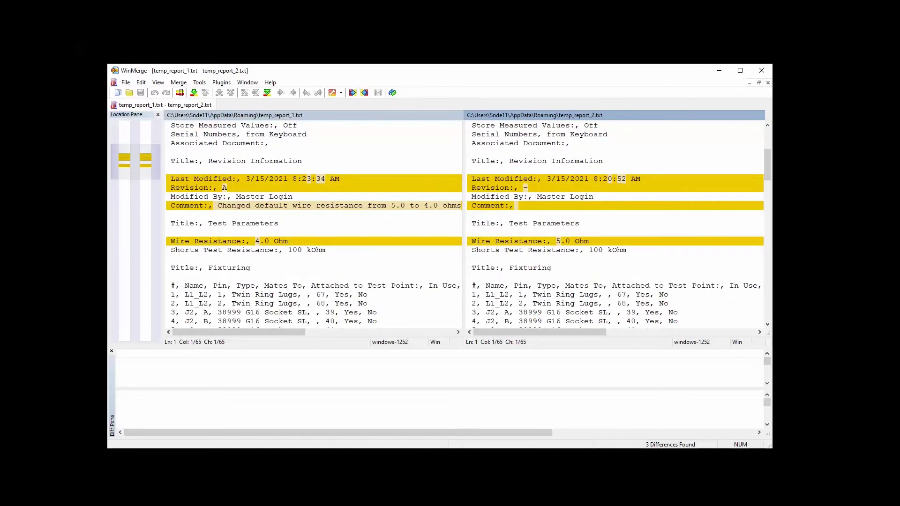